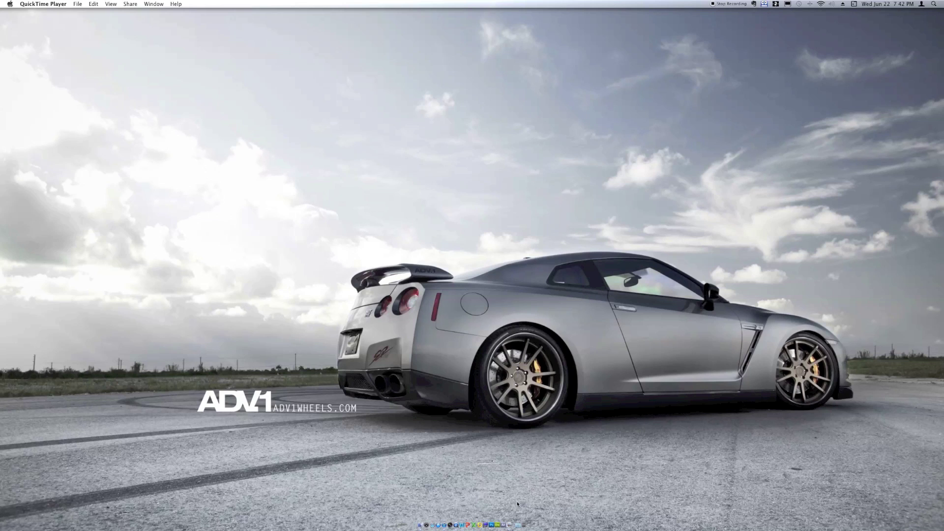
# Open the App Store's Final Cut Pro X page and start installing Final Cut Pro, signing in with the account password
pyautogui.click(438, 522)
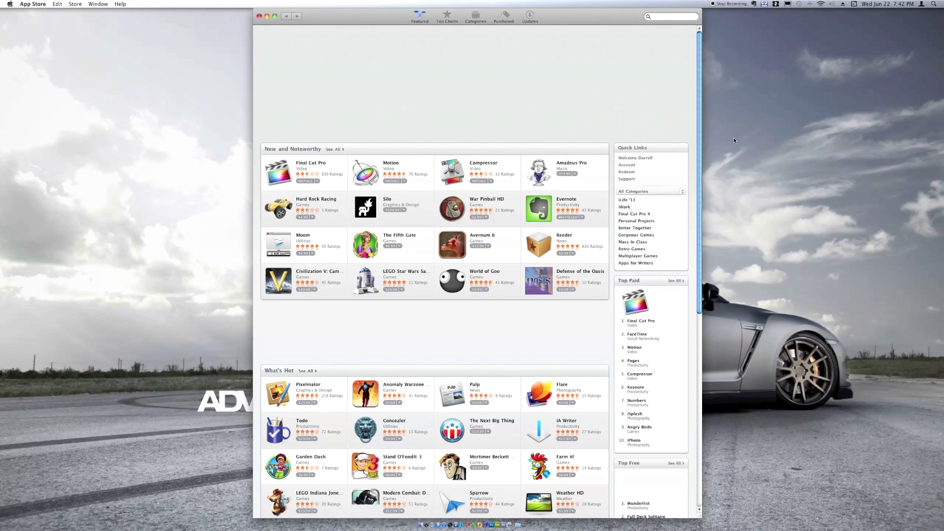
pyautogui.click(443, 90)
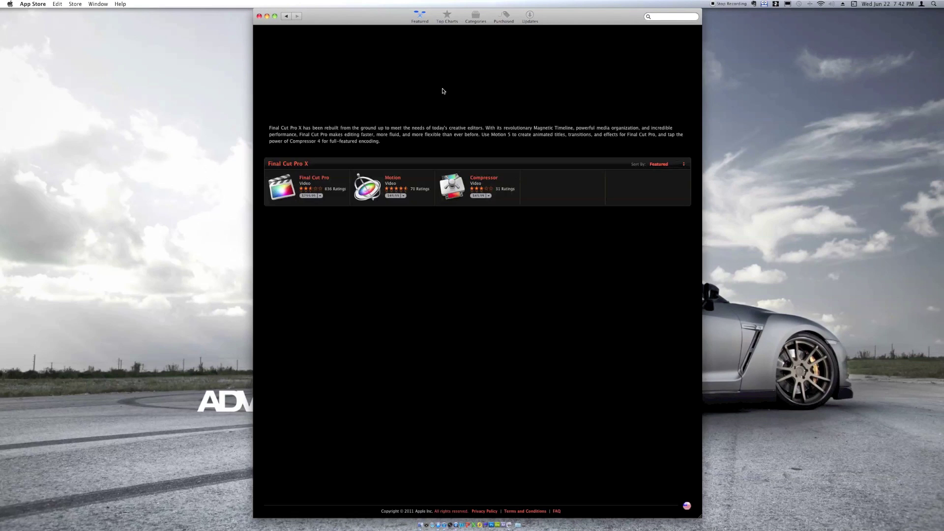
pyautogui.click(308, 195)
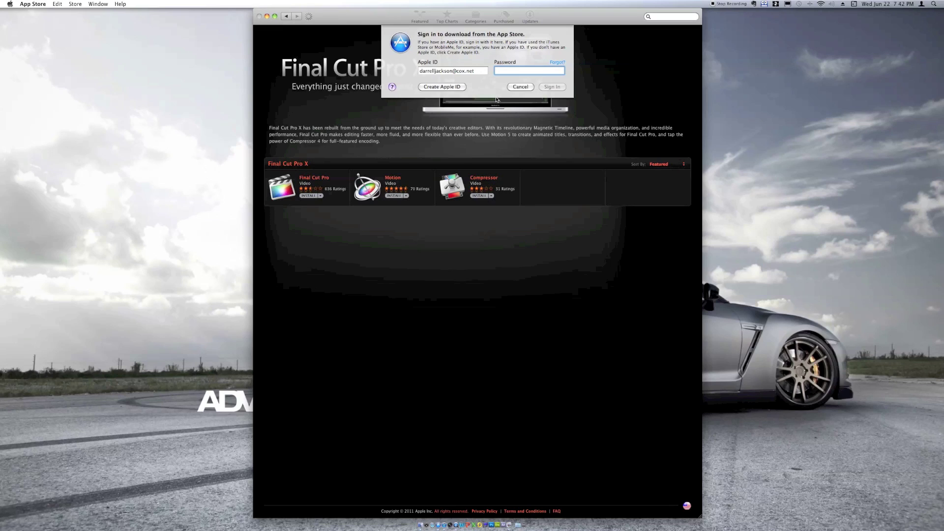
pyautogui.write('••••••')
pyautogui.press('Return')
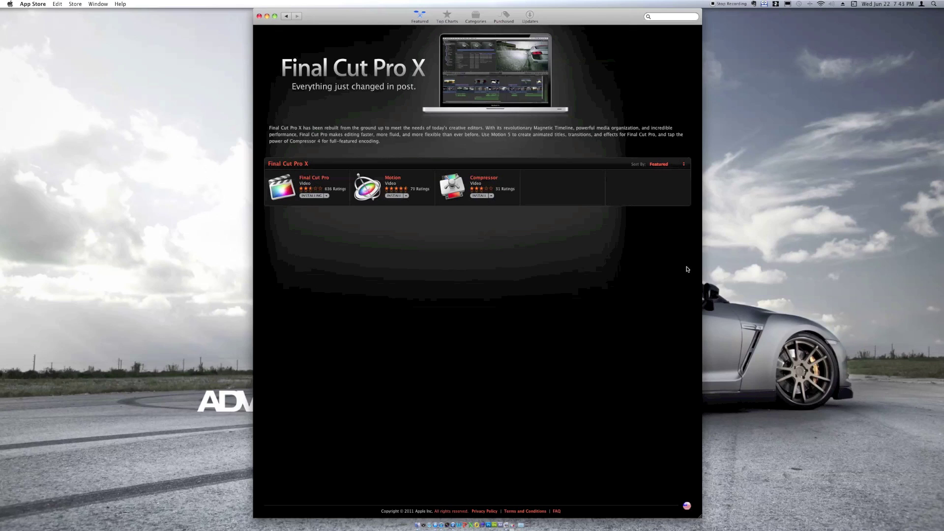
# Start installing Motion and Compressor from the Final Cut Pro X page
pyautogui.click(405, 197)
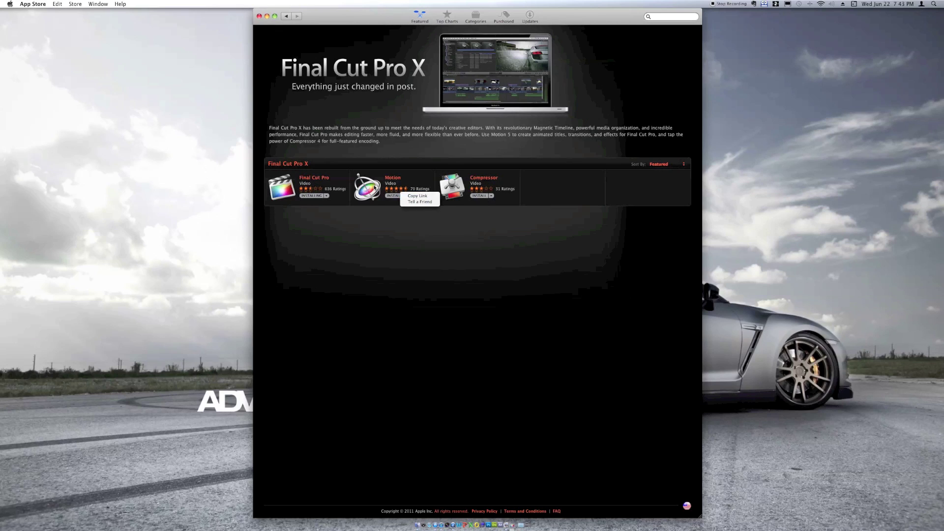
pyautogui.click(381, 191)
pyautogui.click(392, 195)
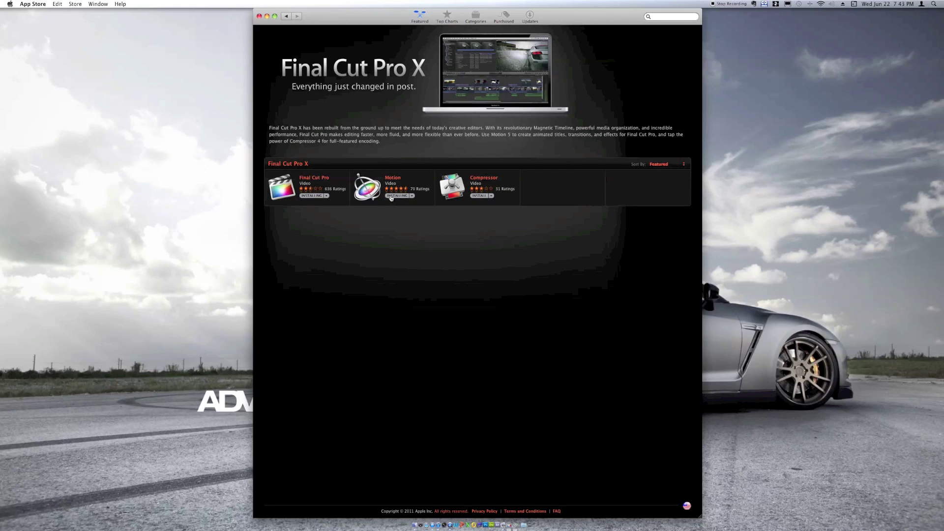
pyautogui.click(484, 197)
pyautogui.click(484, 196)
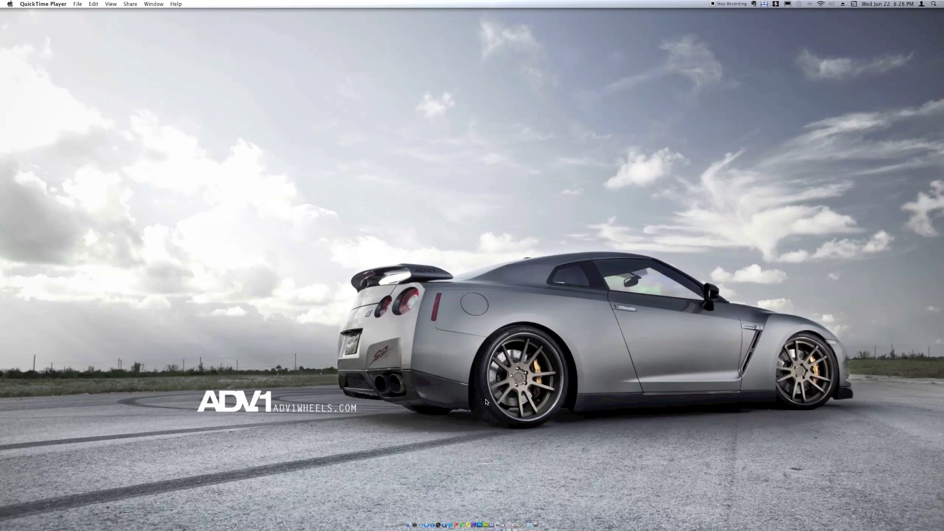
# Bring up the iMovie project window and switch to an empty desktop space
pyautogui.click(532, 521)
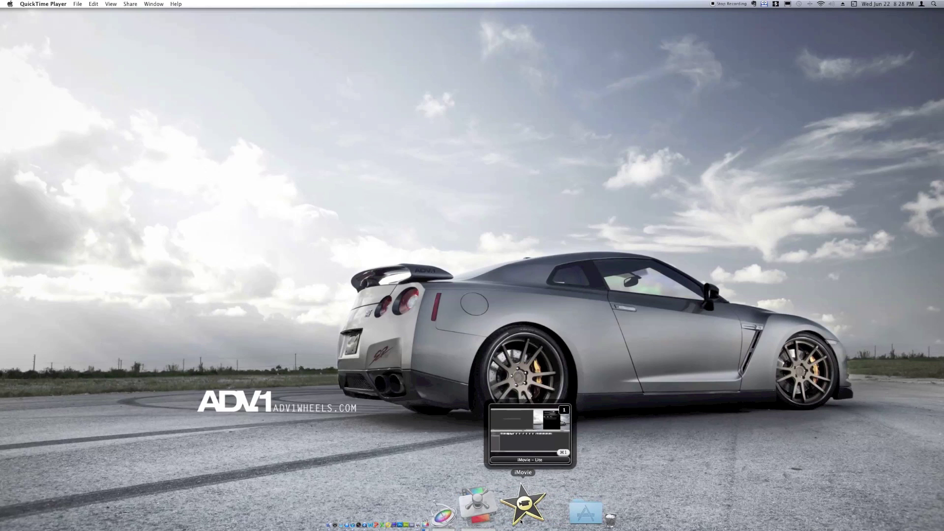
pyautogui.click(418, 362)
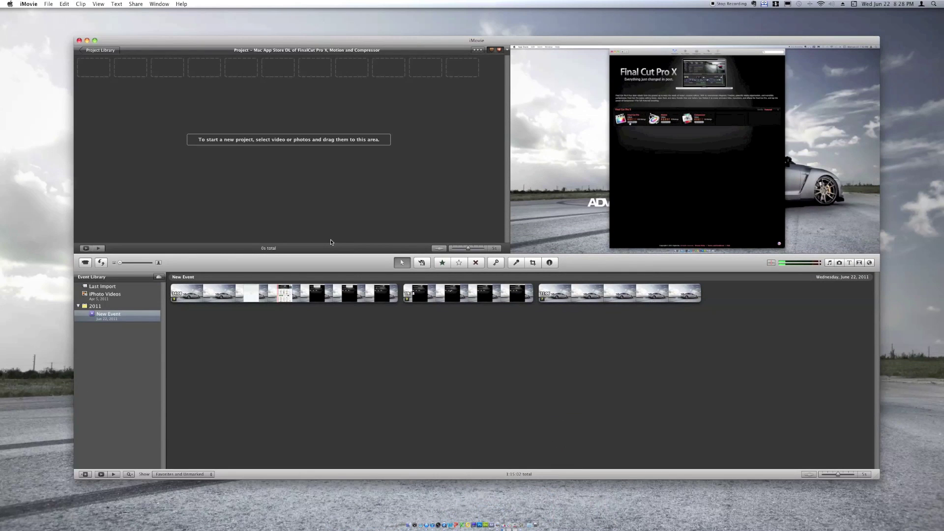
pyautogui.press('F8')
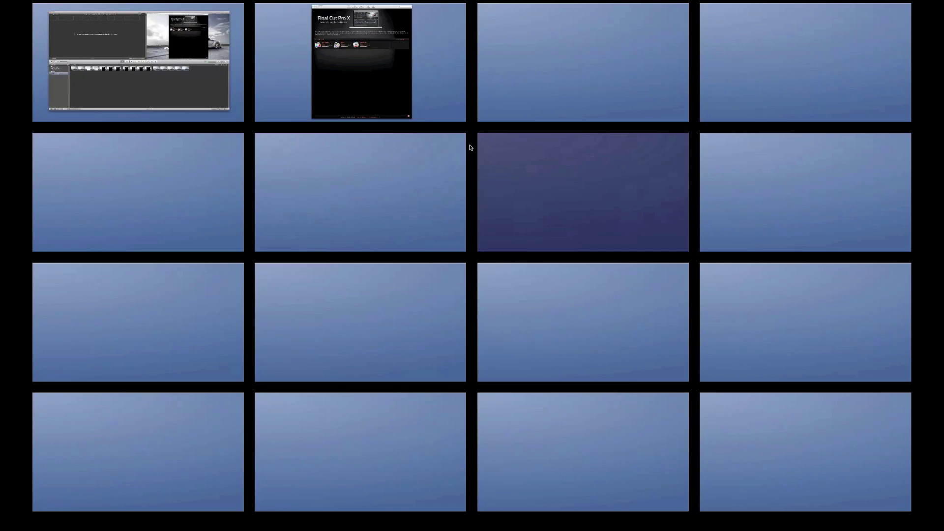
pyautogui.click(233, 225)
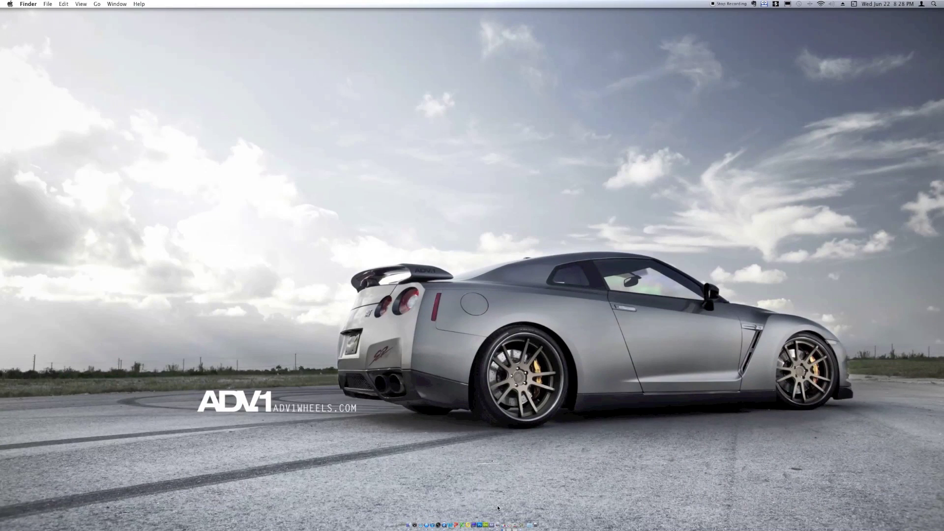
# Launch Adobe Premiere Pro CS5 from its folder in Applications
pyautogui.click(561, 511)
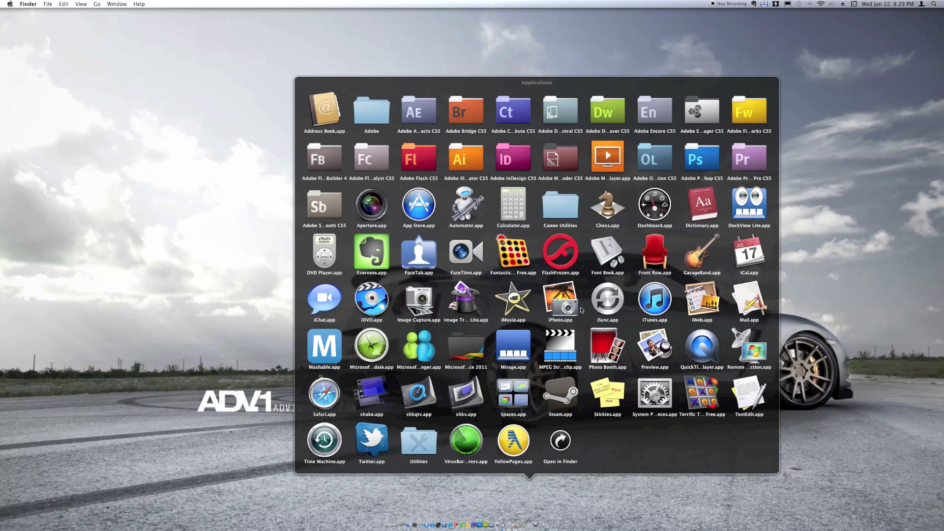
pyautogui.click(750, 155)
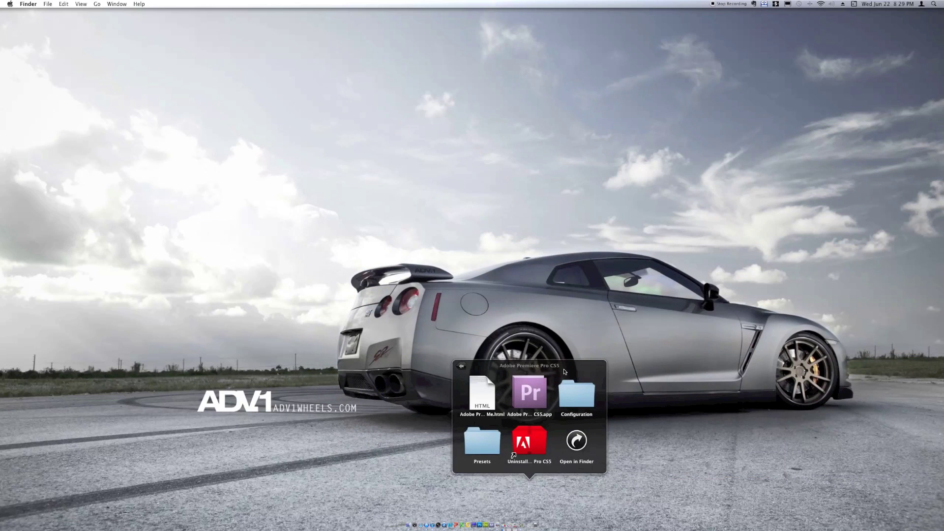
pyautogui.click(530, 393)
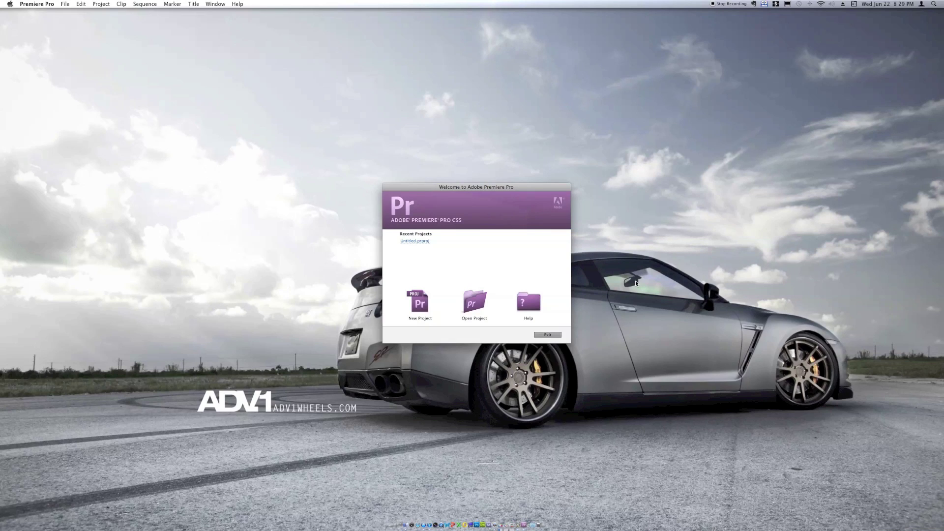
pyautogui.click(422, 307)
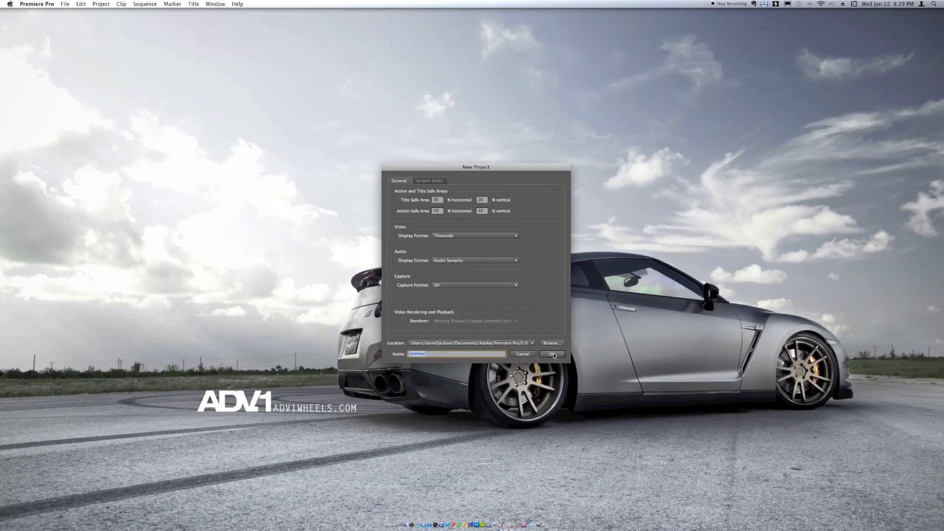
pyautogui.click(552, 354)
pyautogui.click(513, 276)
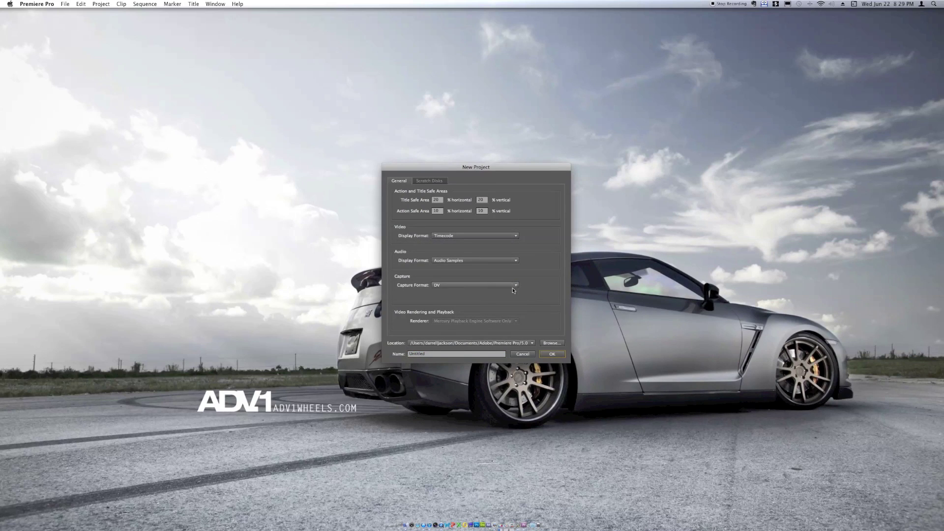
pyautogui.click(531, 355)
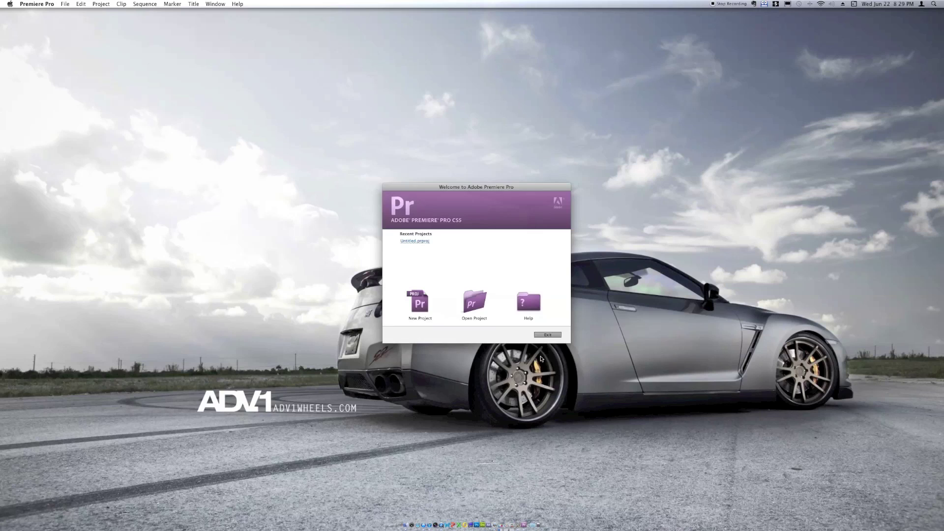
# Open the existing project Untitled.prproj from the 5.0 folder
pyautogui.click(474, 302)
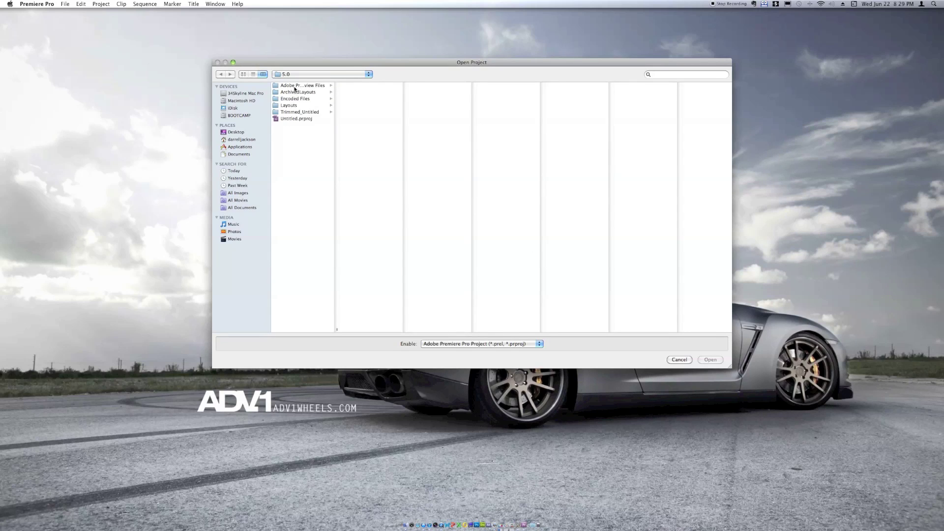
pyautogui.click(296, 86)
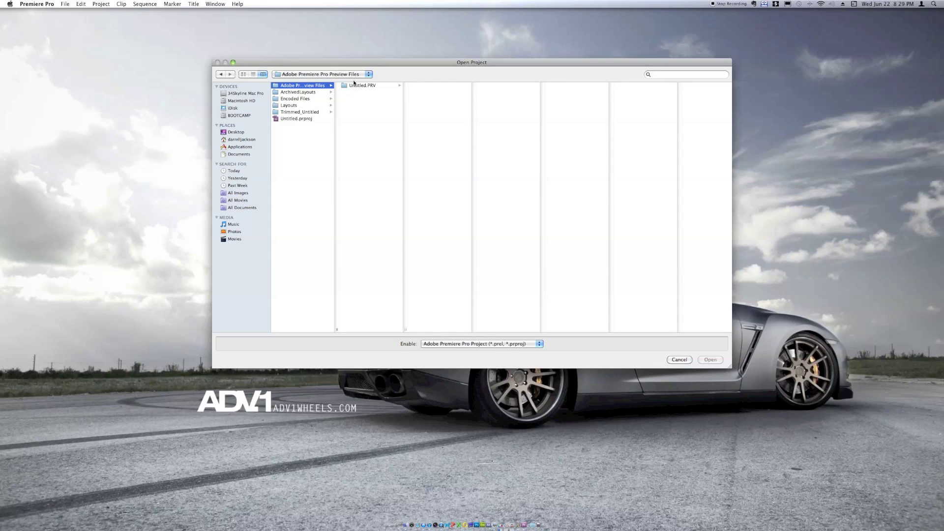
pyautogui.click(356, 85)
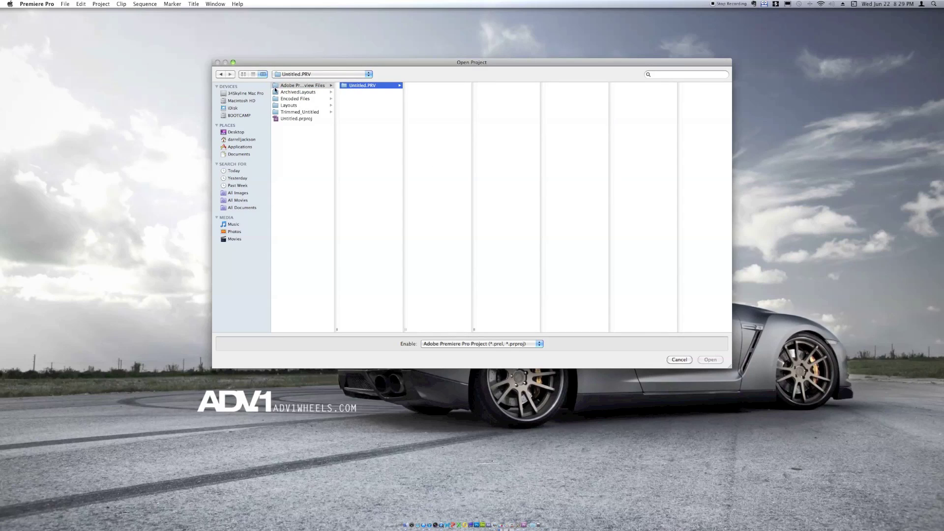
pyautogui.click(295, 119)
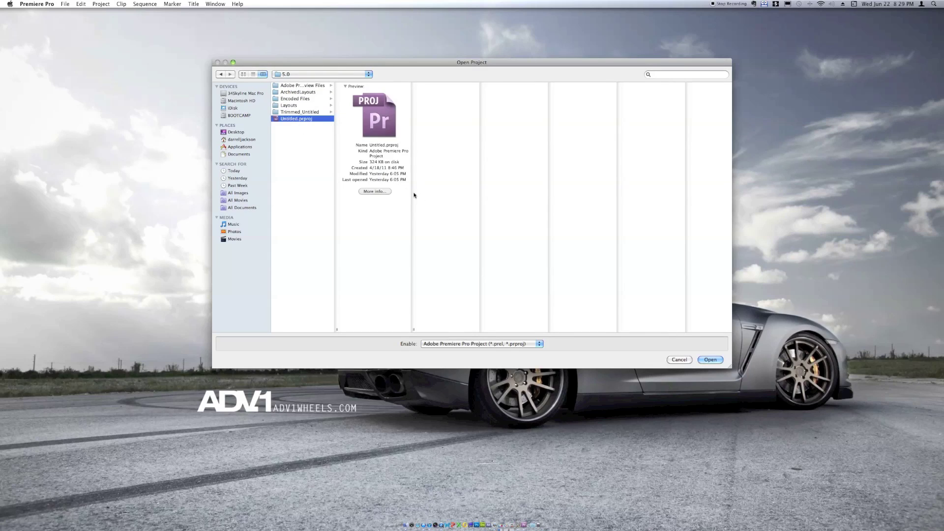
pyautogui.click(716, 360)
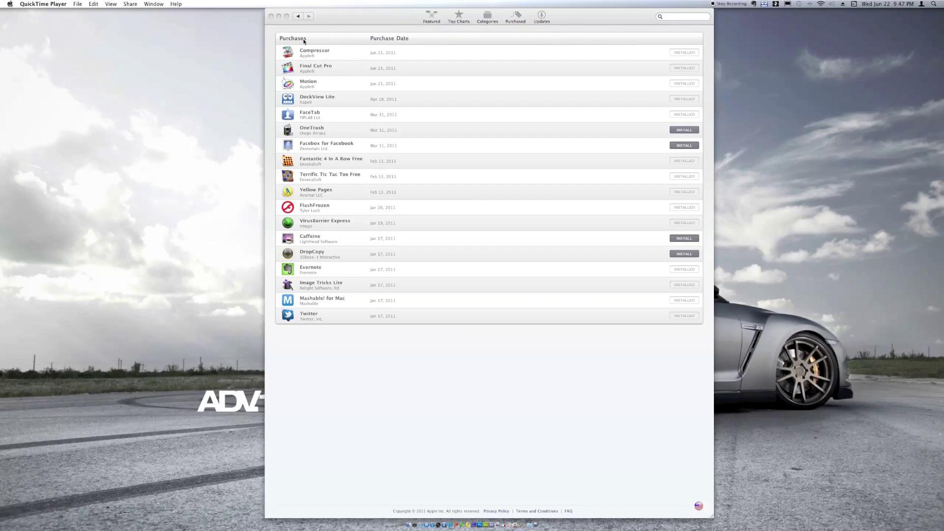
# Close the App Store window and launch Final Cut Pro
pyautogui.click(270, 18)
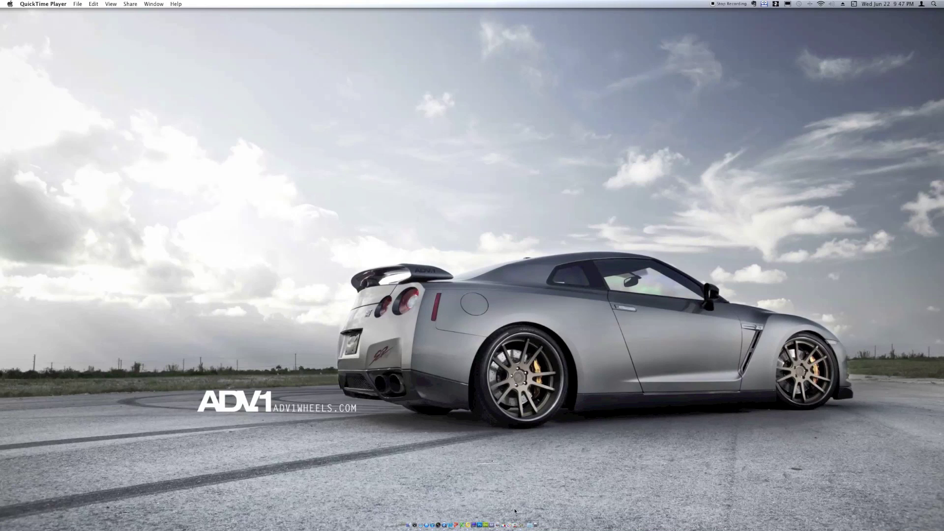
pyautogui.click(503, 522)
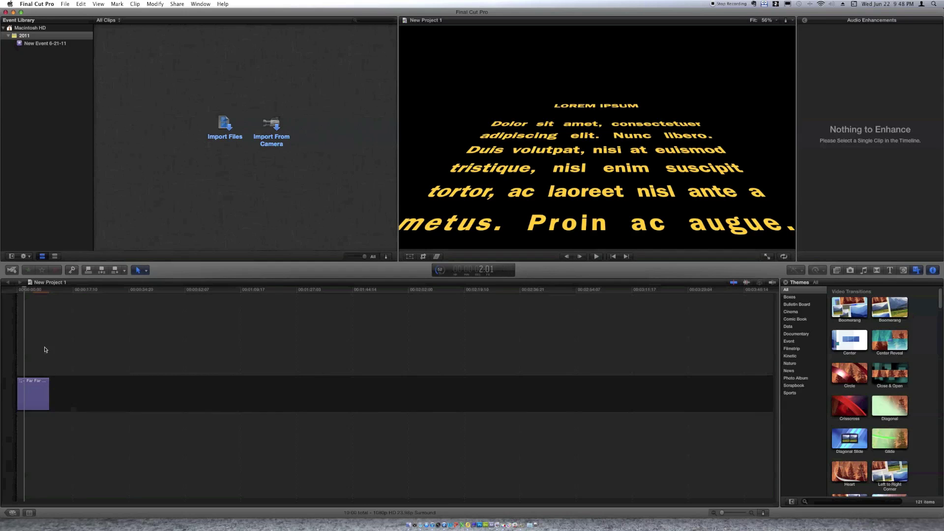
# Select the timeline clip, then preview the Clouds, Far Far Away and Fold titles in the titles browser
pyautogui.press('super+a')
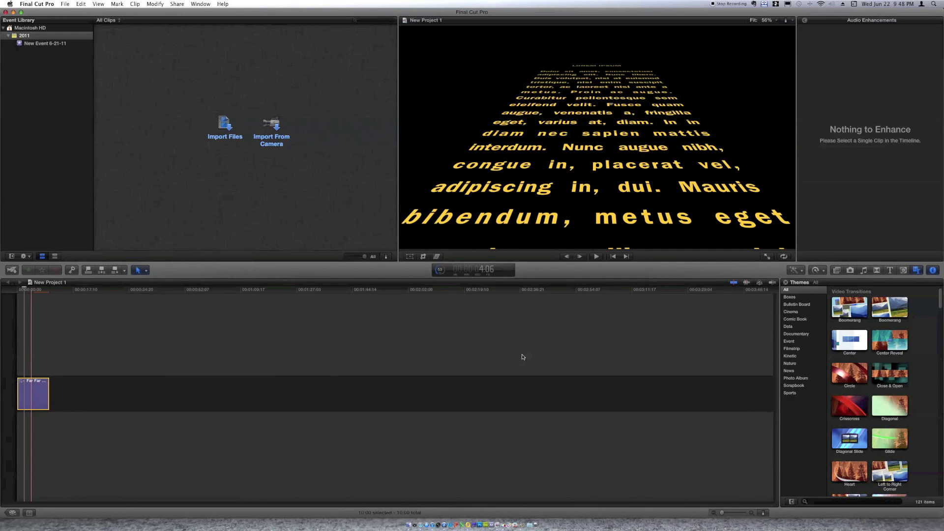
pyautogui.click(890, 270)
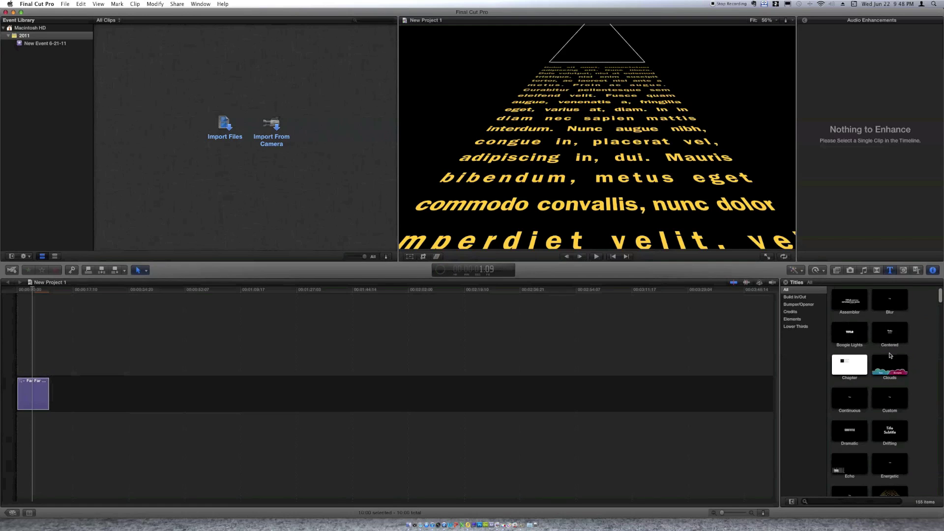
pyautogui.click(892, 364)
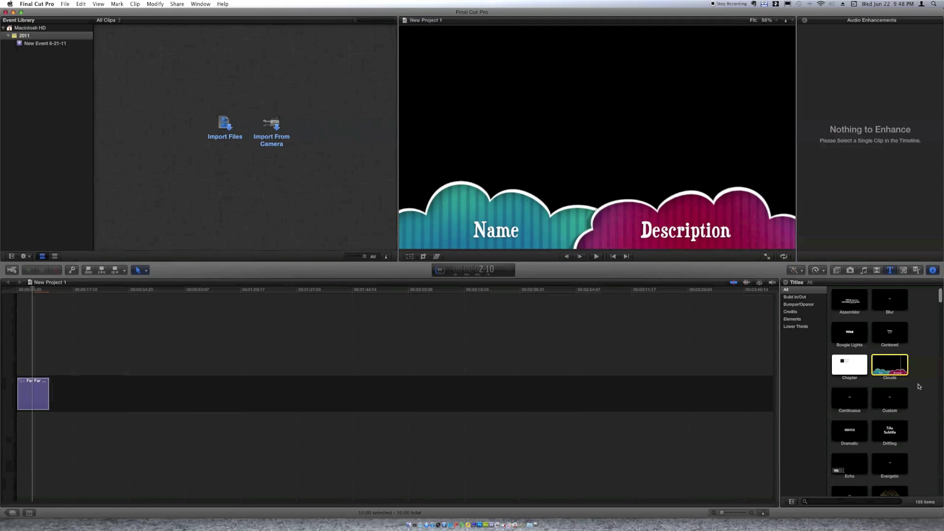
pyautogui.scroll(-3, 900, 403)
pyautogui.click(889, 435)
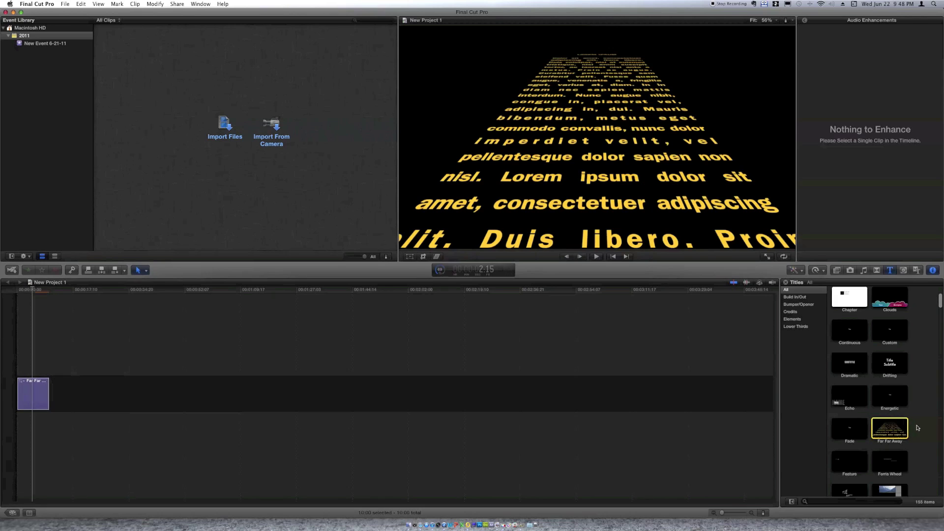
pyautogui.scroll(-3, 921, 428)
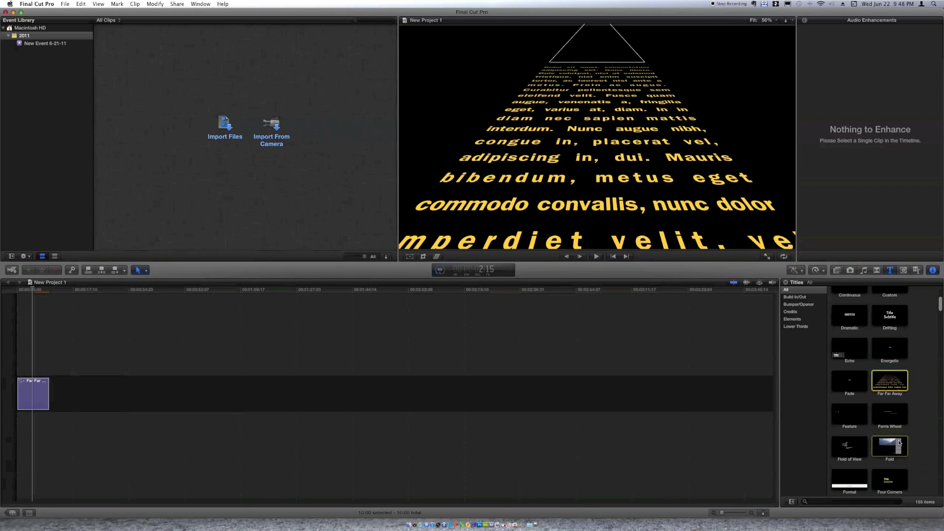
pyautogui.click(881, 446)
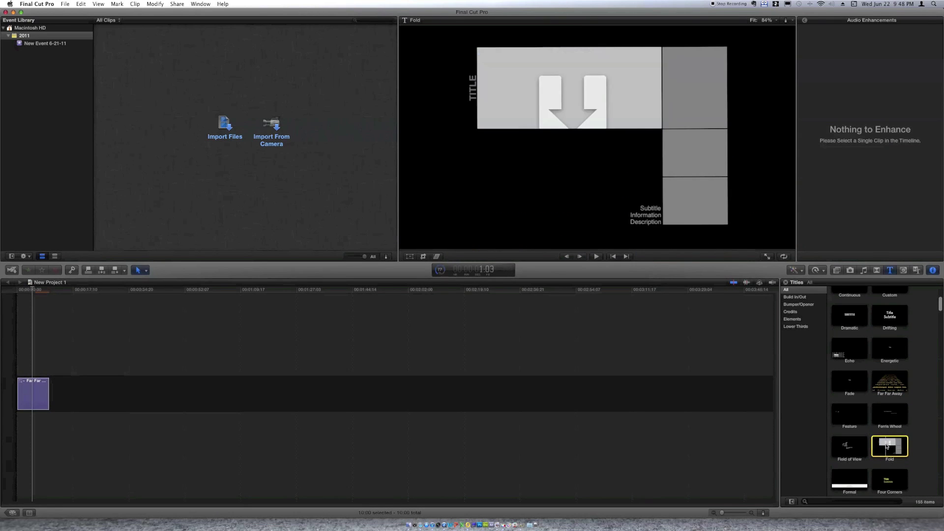
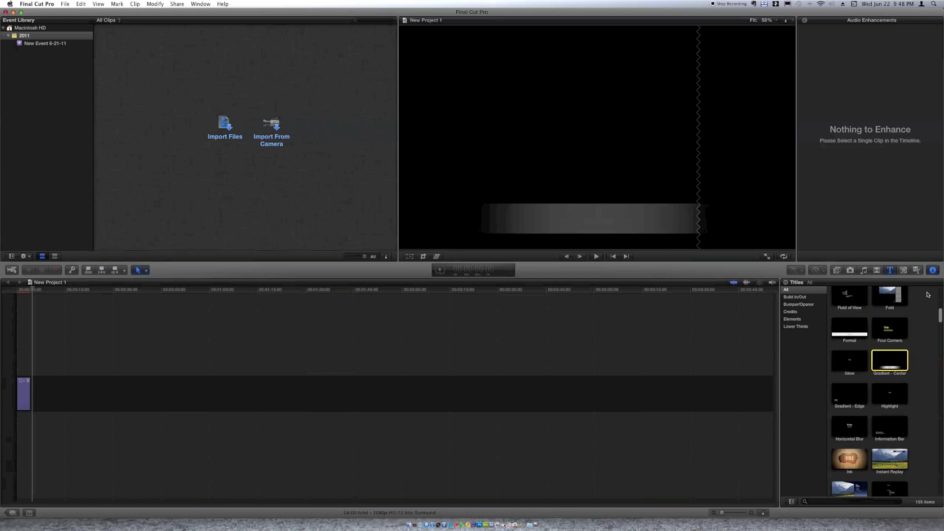
pyautogui.click(917, 270)
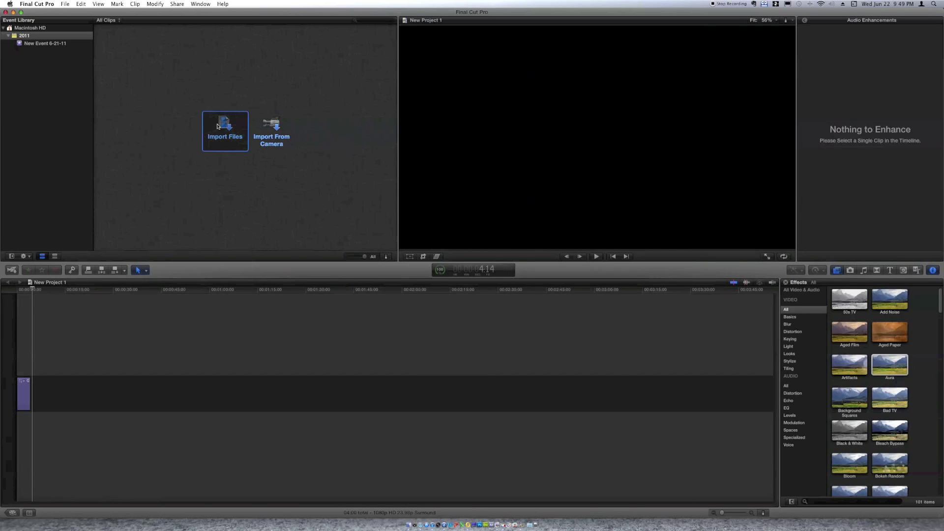
# Import MVI_0251.MOV from the Movies folder into the existing event New Event 6-21-11
pyautogui.click(218, 127)
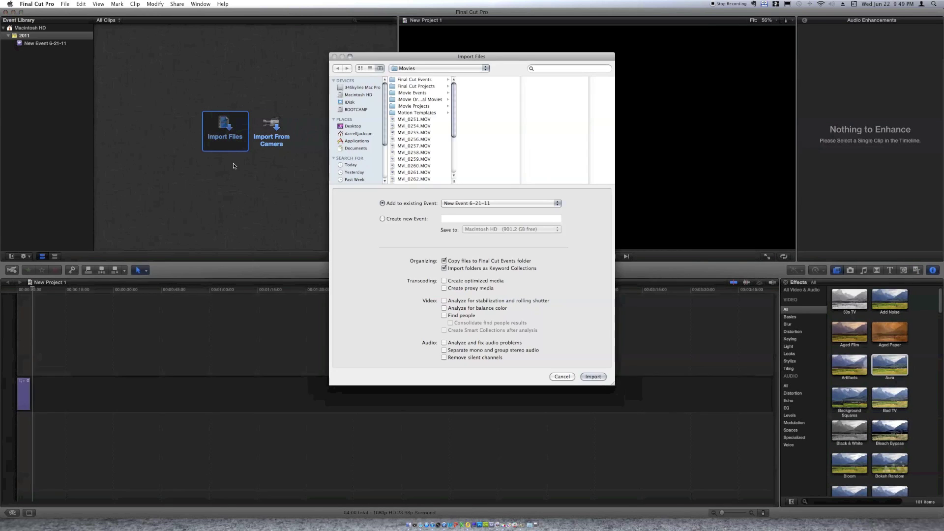
pyautogui.click(428, 120)
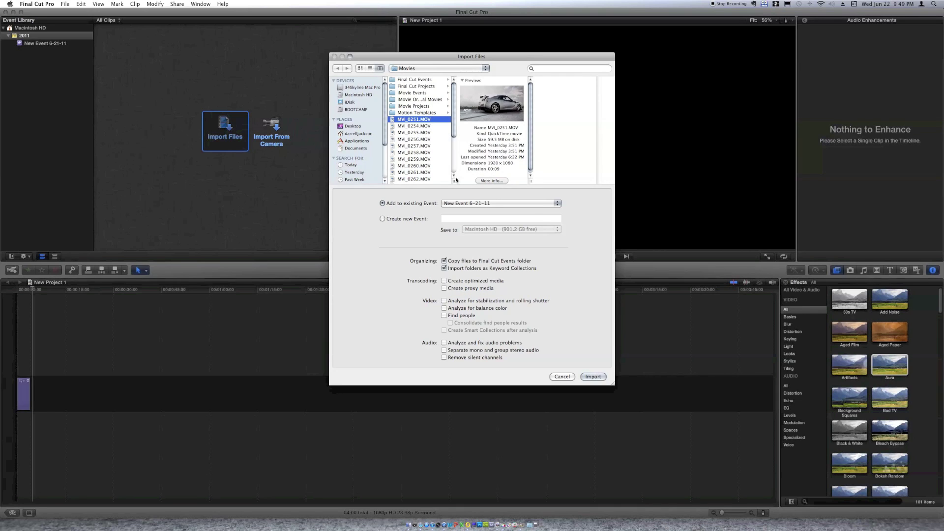
pyautogui.click(596, 377)
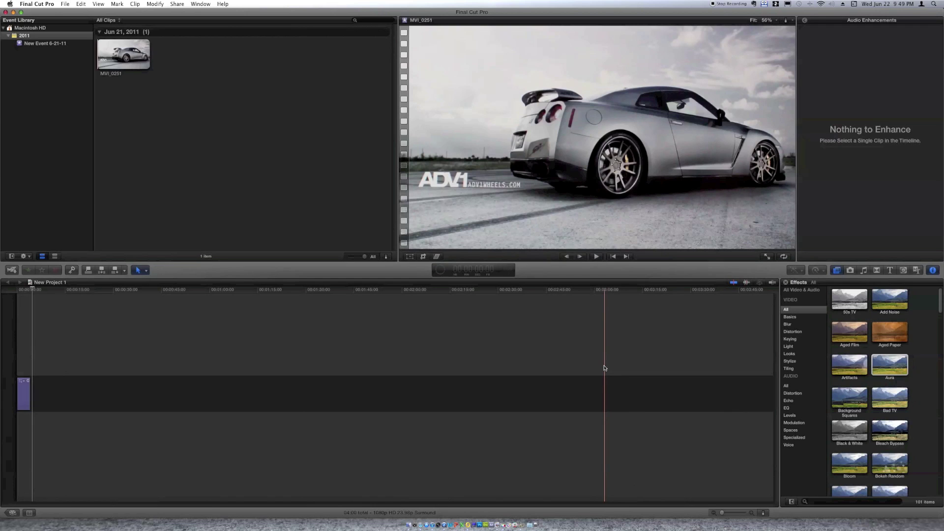
# Append the MVI_0251 clip after the existing clip in the New Project 1 timeline and play the sequence
pyautogui.moveTo(110, 53); pyautogui.dragTo(121, 402)
pyautogui.click(116, 53)
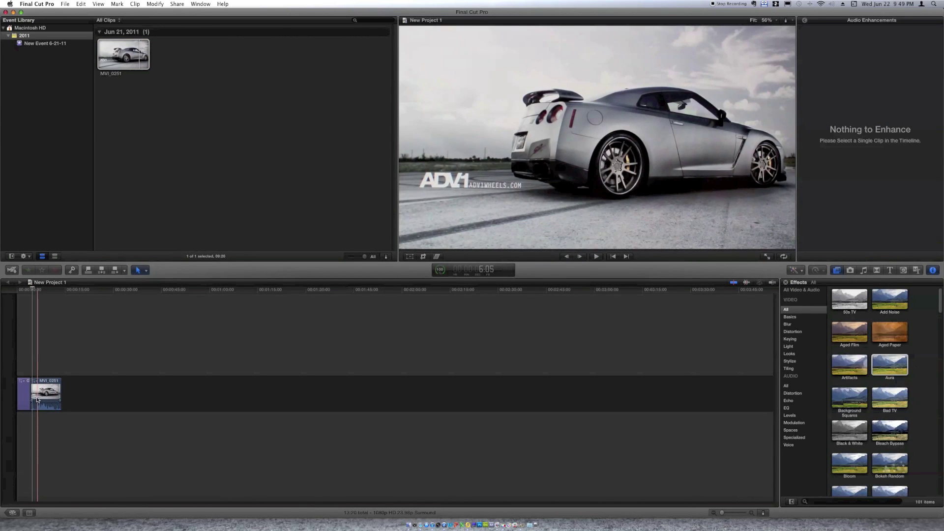
pyautogui.rightClick(34, 394)
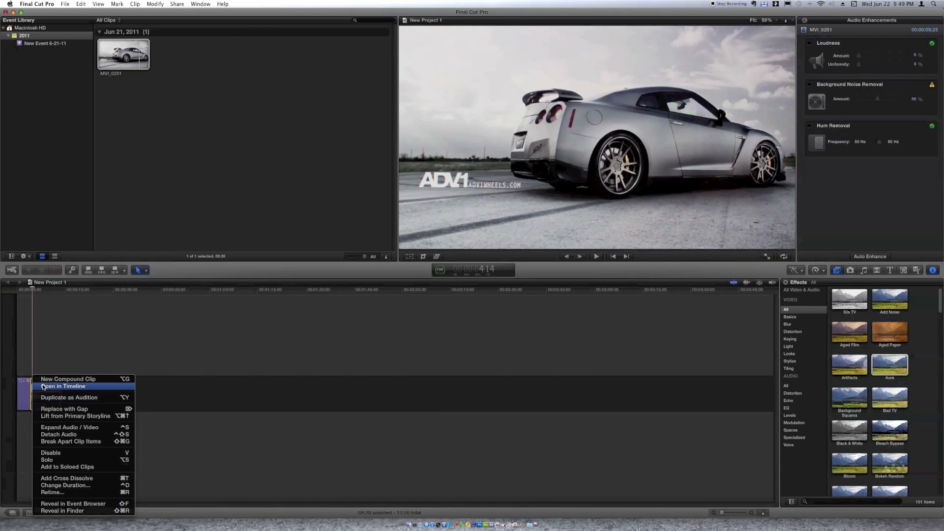
pyautogui.click(265, 363)
pyautogui.click(594, 258)
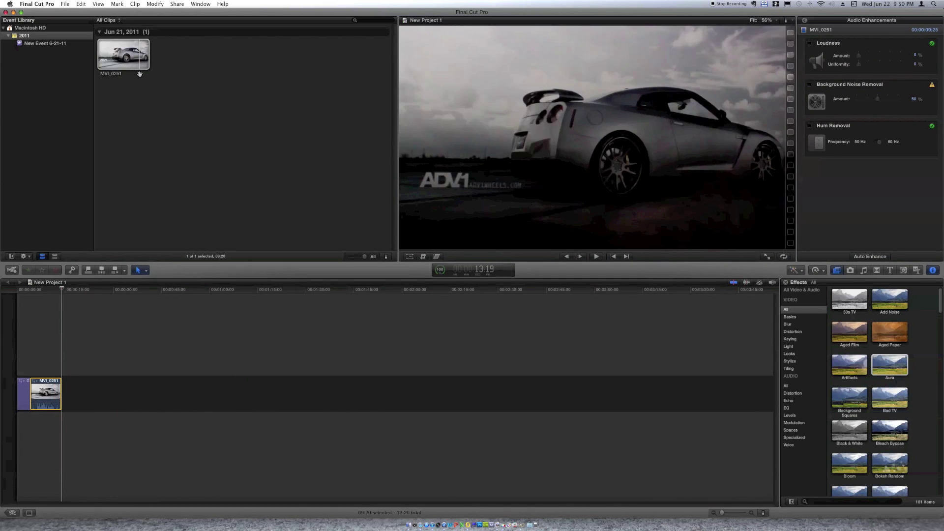
# Select MVI_0251 in the event, then filter the video effects to Blur and look at the Radial effect
pyautogui.click(131, 65)
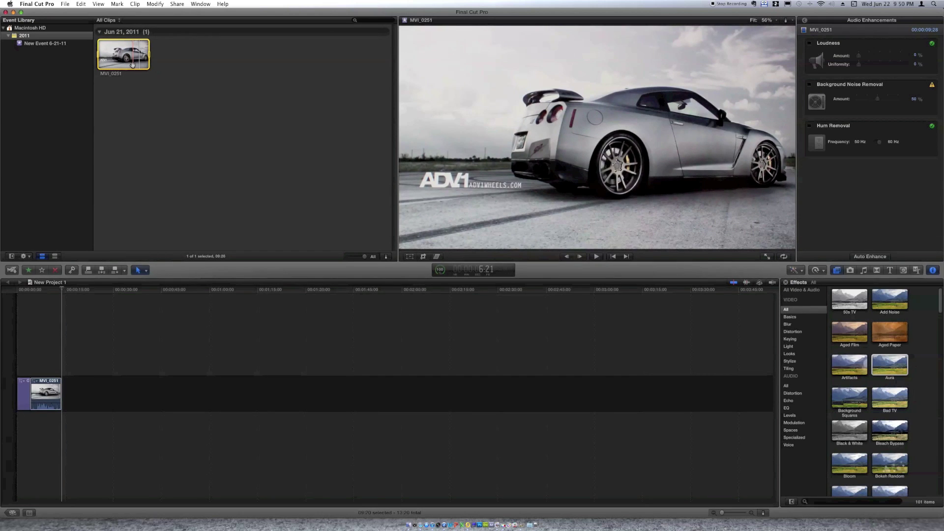
pyautogui.click(797, 324)
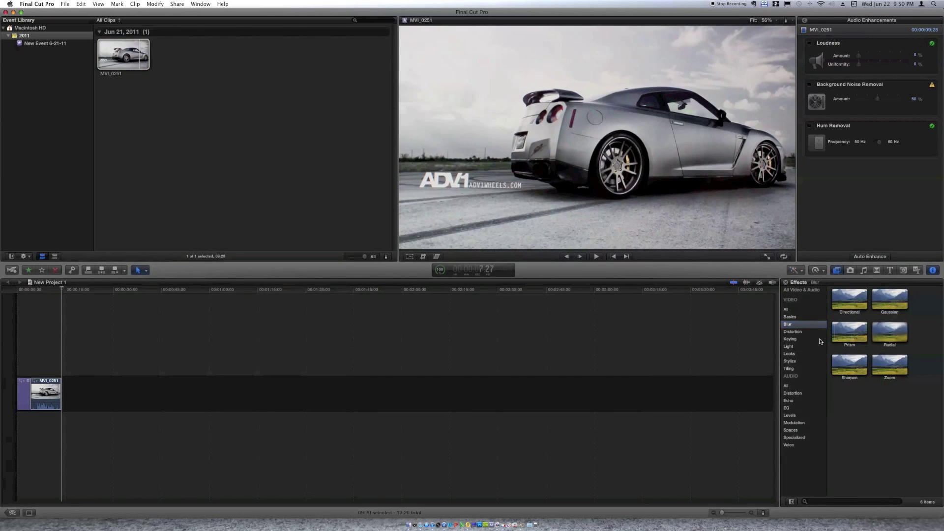
pyautogui.click(905, 333)
# Switch to the empty desktop, launch Motion and open a blank Motion Project with the Broadcast HD 1080 preset
pyautogui.press('F8')
pyautogui.click(535, 84)
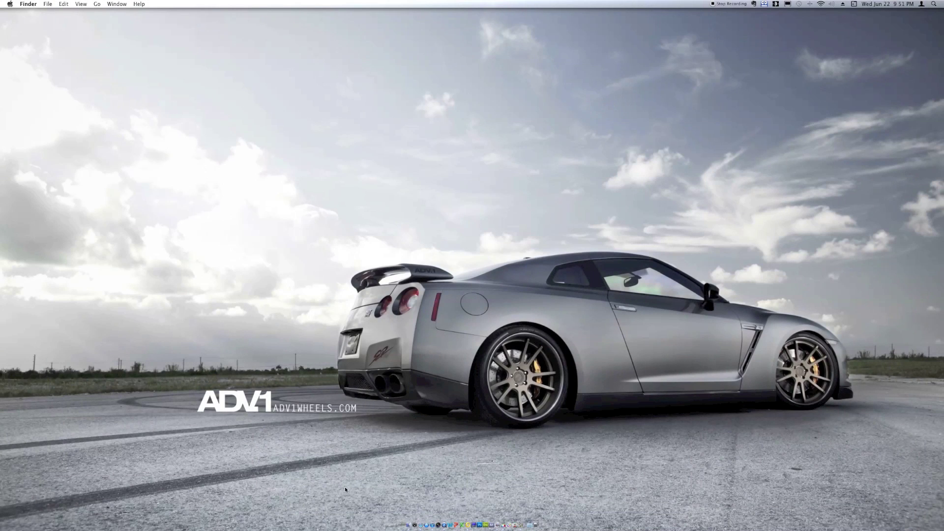
pyautogui.click(511, 521)
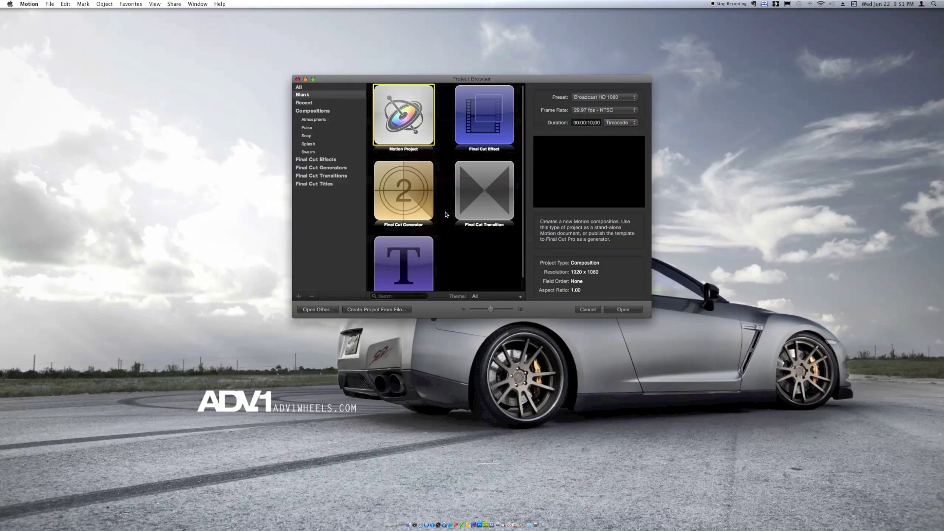
pyautogui.click(630, 311)
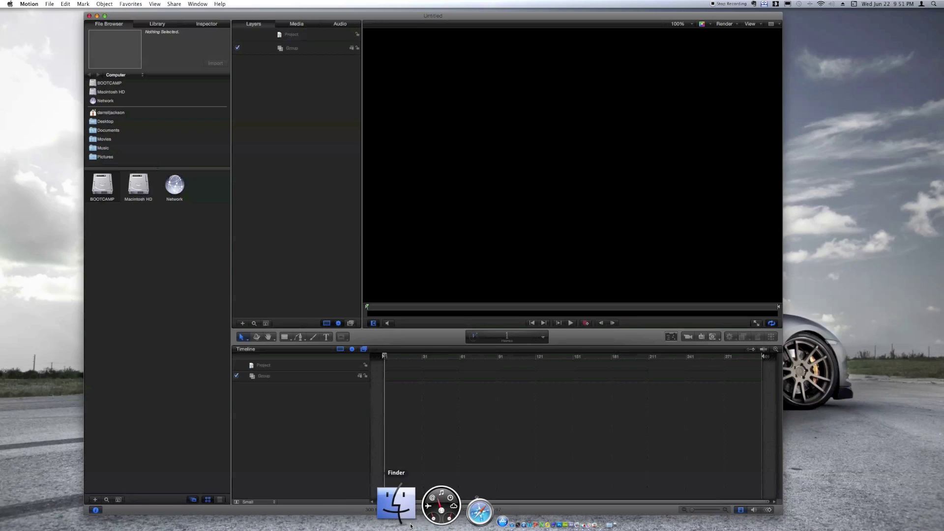
# Close the previewed Final Cut Pro X screen shot and place its PNG file from the desktop near the centre of the Motion canvas
pyautogui.click(421, 517)
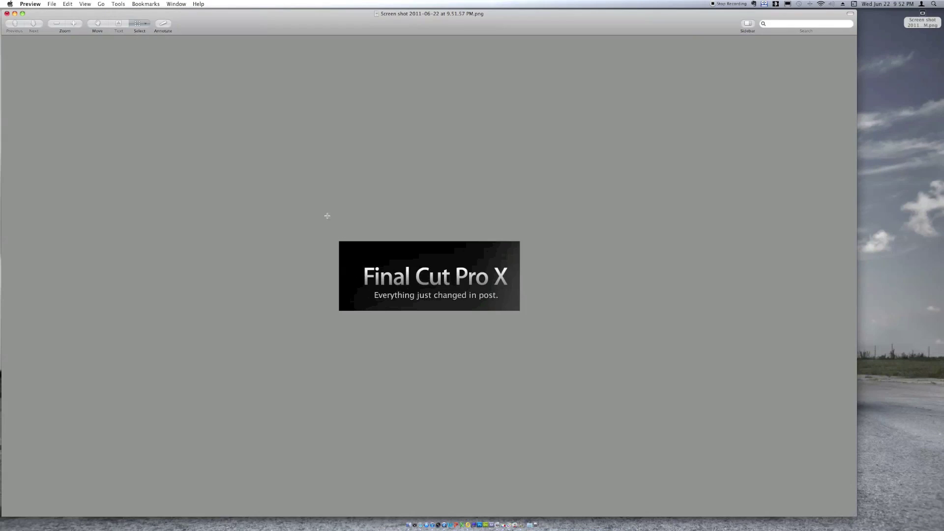
pyautogui.click(7, 13)
pyautogui.click(491, 76)
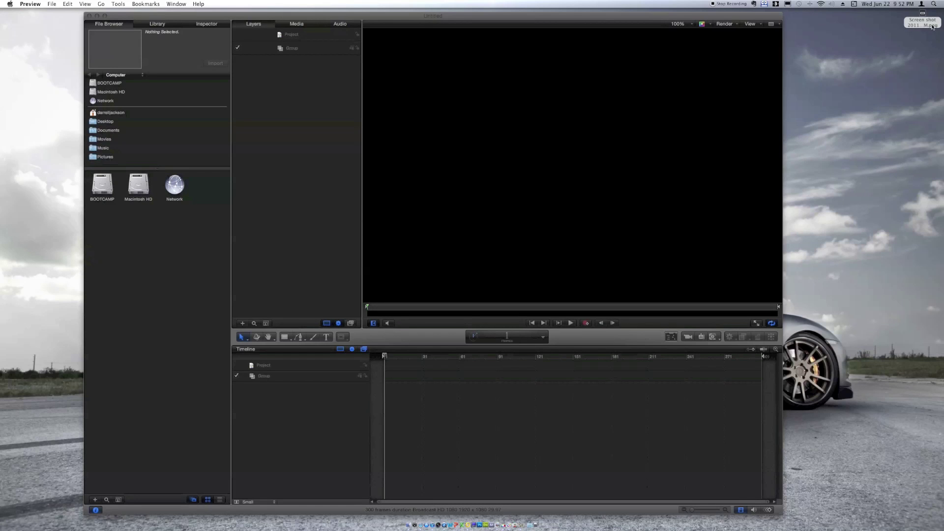
pyautogui.moveTo(923, 22); pyautogui.dragTo(574, 156)
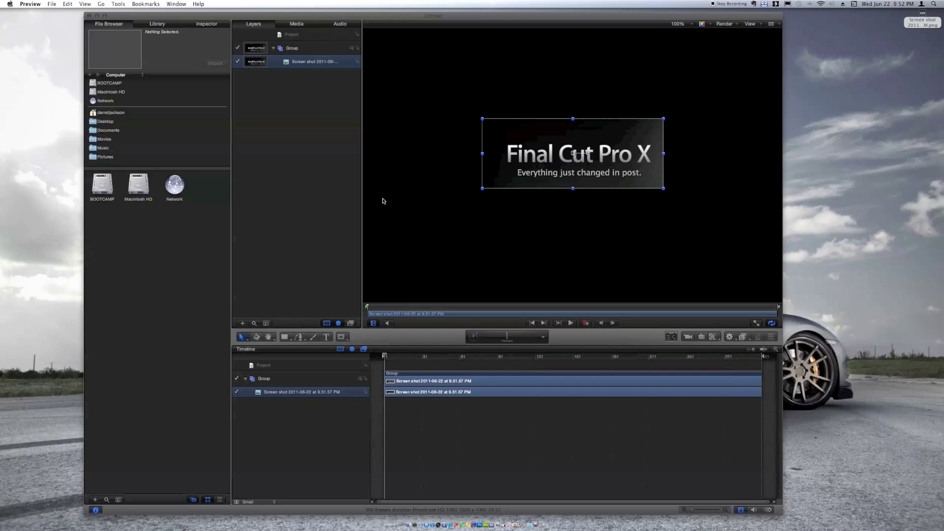
# Review the placed screen shot's image properties in the Inspector and its entry in the project's media list
pyautogui.click(152, 25)
pyautogui.click(200, 25)
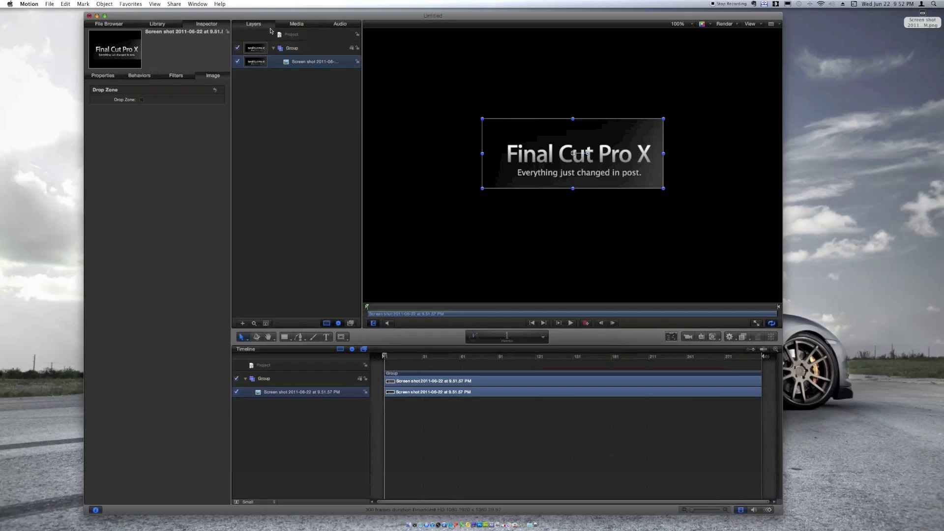
pyautogui.click(296, 24)
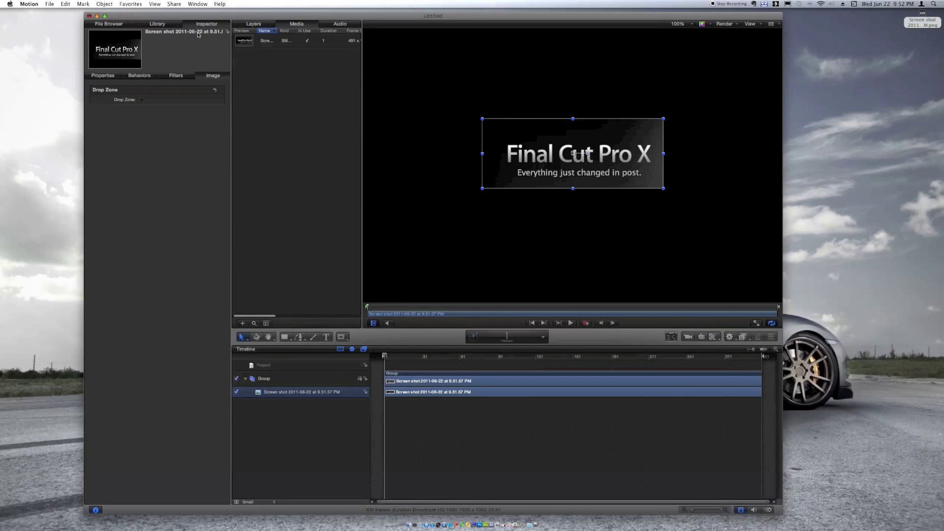
# Apply the Zoom Blur filter from the library's Blur filters to the placed screen shot twice
pyautogui.click(165, 26)
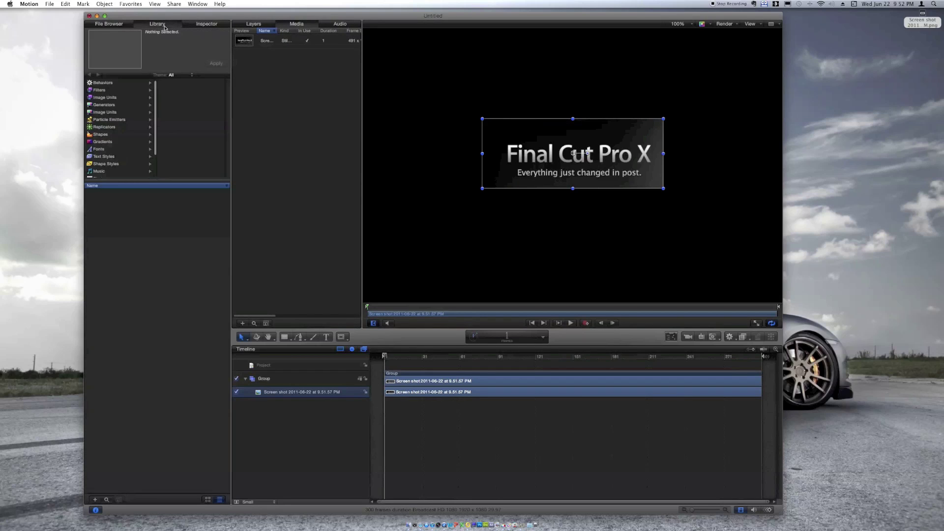
pyautogui.click(113, 90)
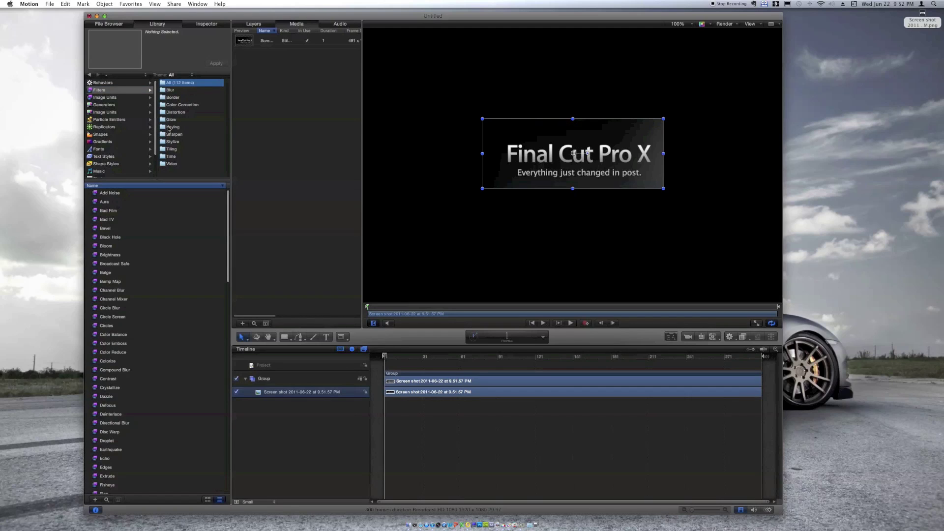
pyautogui.click(173, 92)
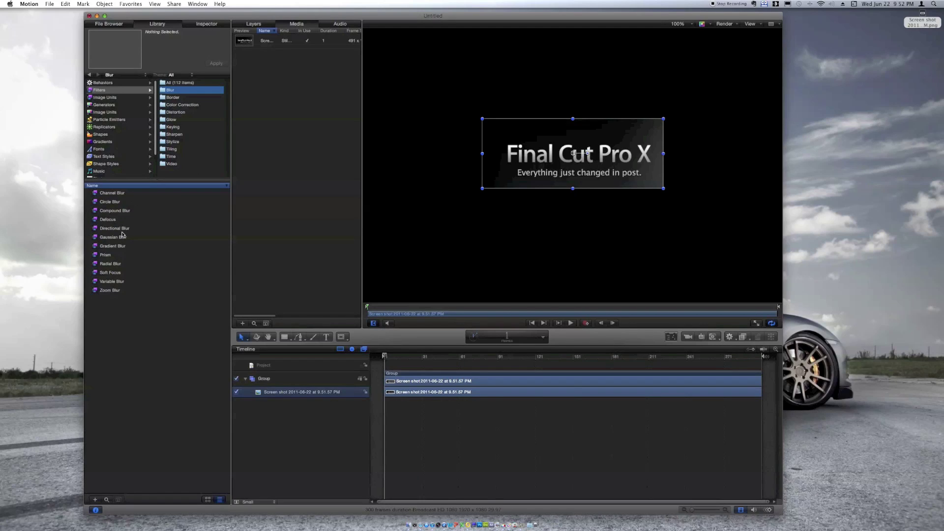
pyautogui.click(108, 290)
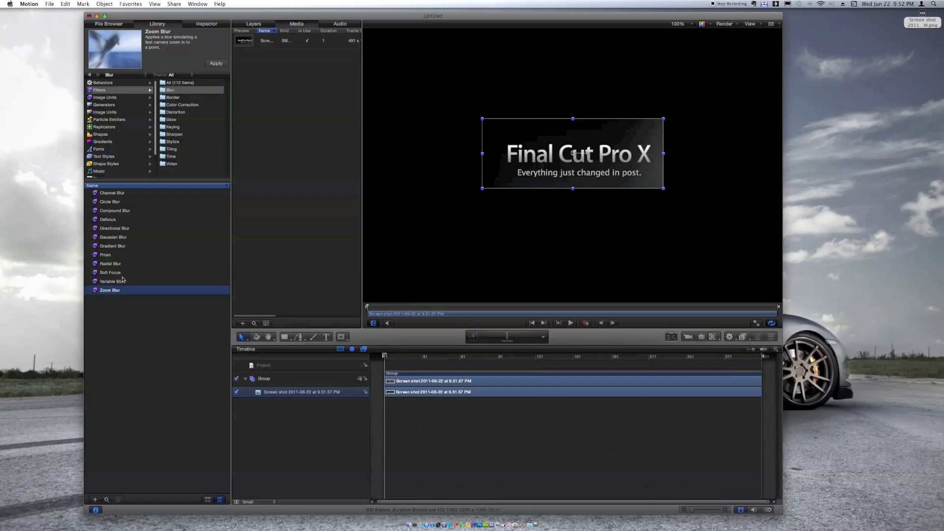
pyautogui.click(217, 63)
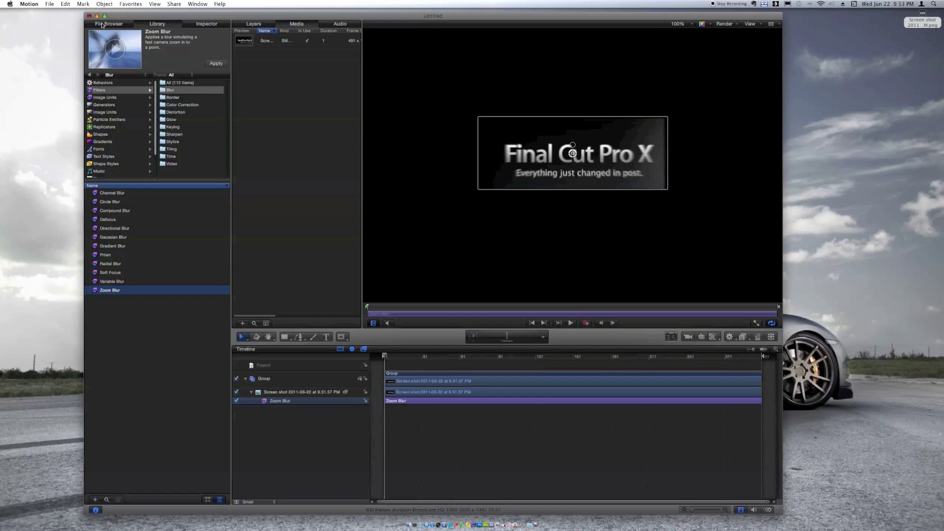
pyautogui.click(216, 61)
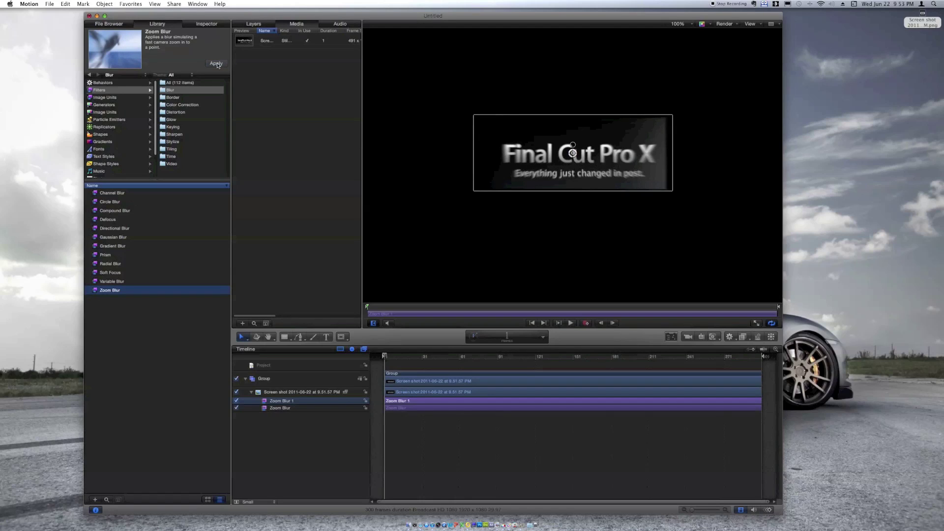
# Close the untitled Motion project without saving its changes
pyautogui.click(89, 15)
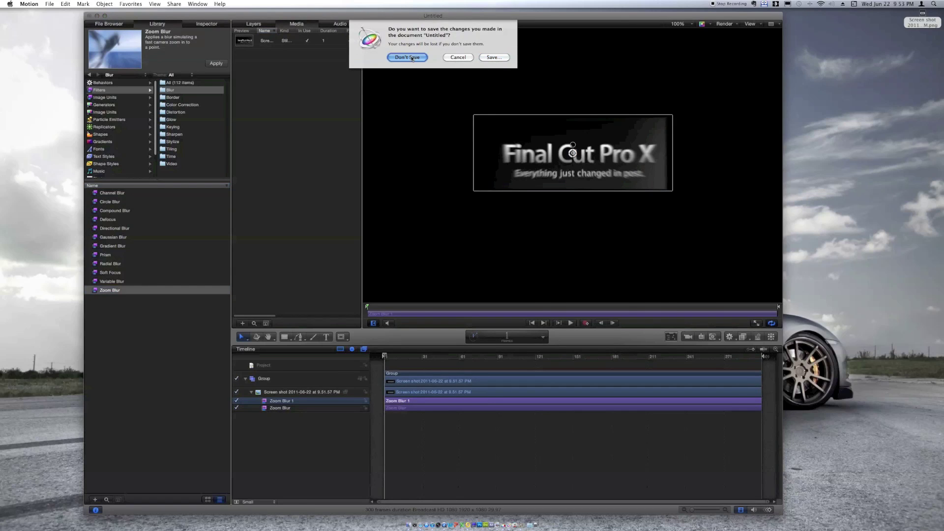
pyautogui.click(408, 57)
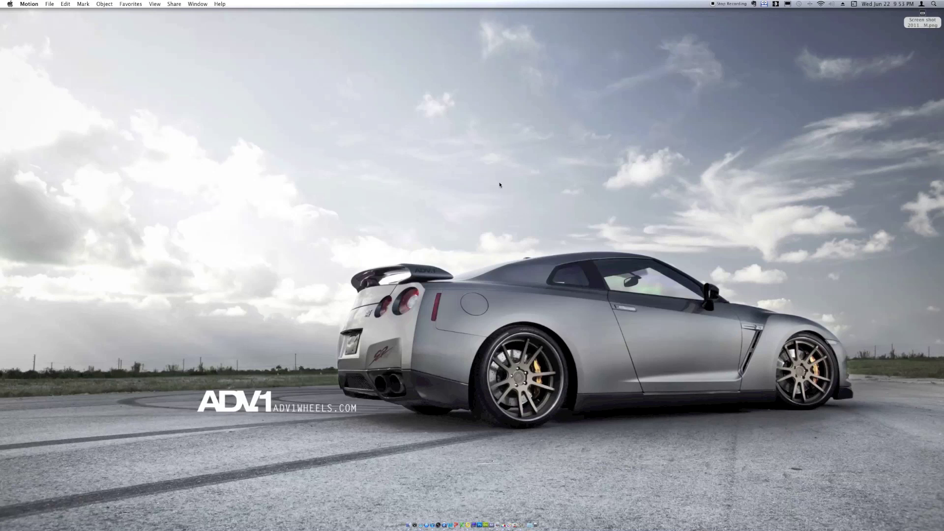
pyautogui.click(516, 525)
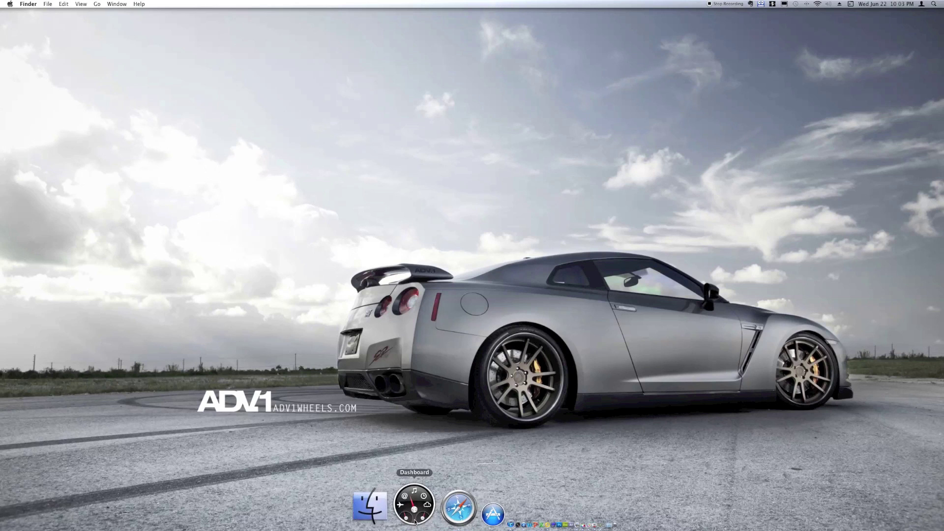
# Open Safari and load the Final Cut Pro Help page from the Final Cut Pro X bookmarks
pyautogui.click(422, 504)
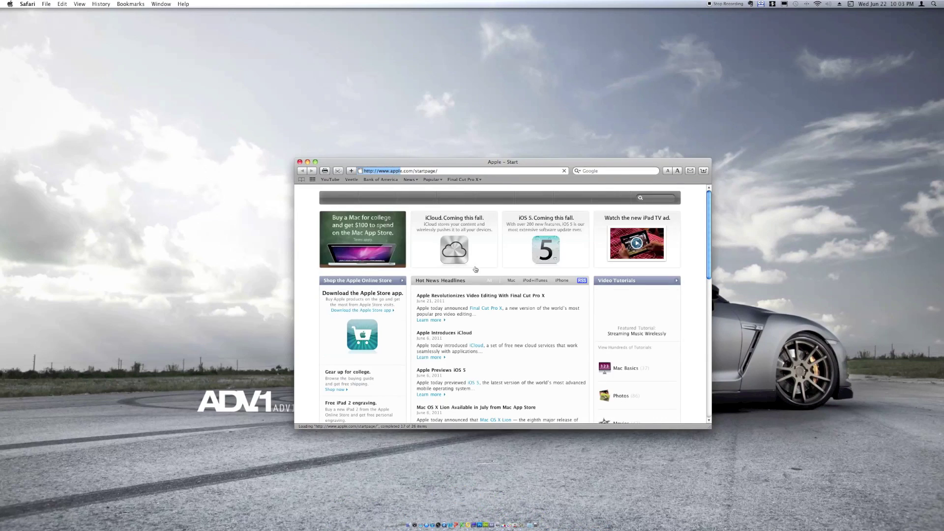
pyautogui.click(464, 180)
pyautogui.click(465, 189)
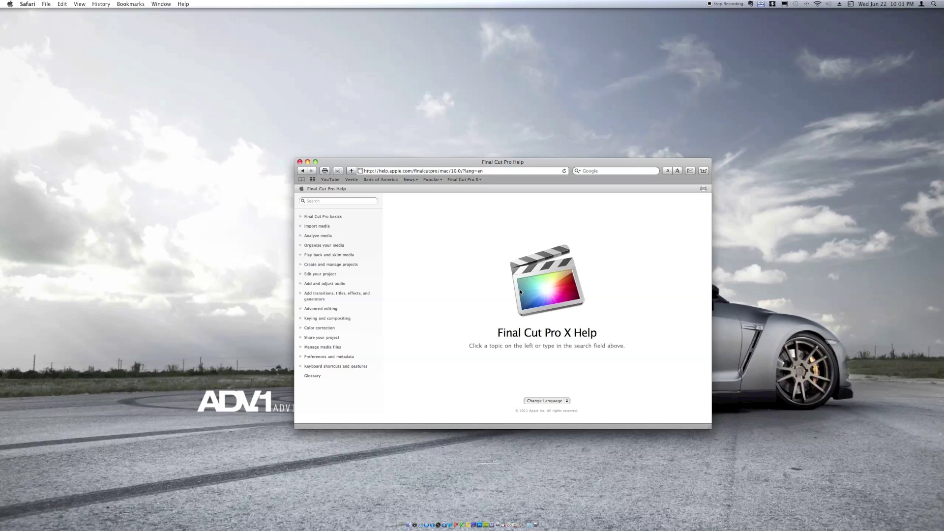
# Load the Motion 5 User Manual from the Final Cut Pro X bookmarks
pyautogui.click(481, 180)
pyautogui.click(480, 180)
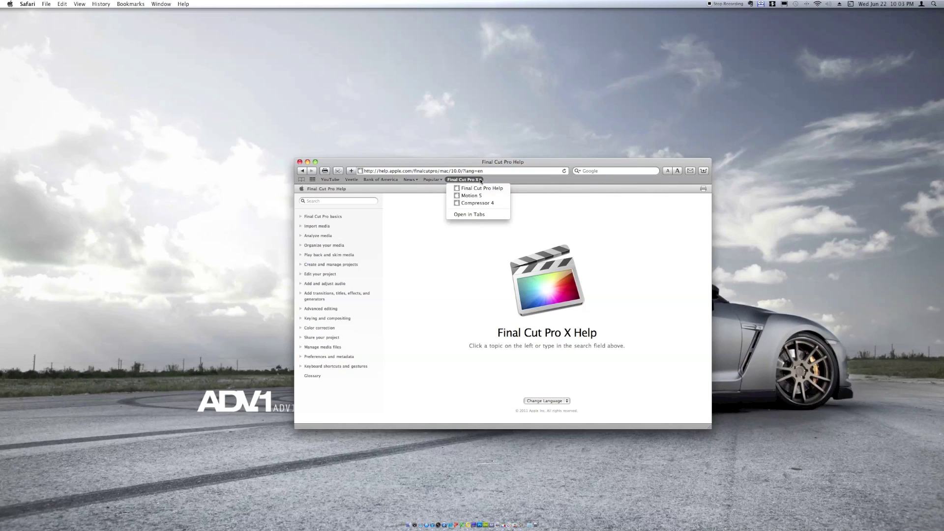
pyautogui.click(481, 195)
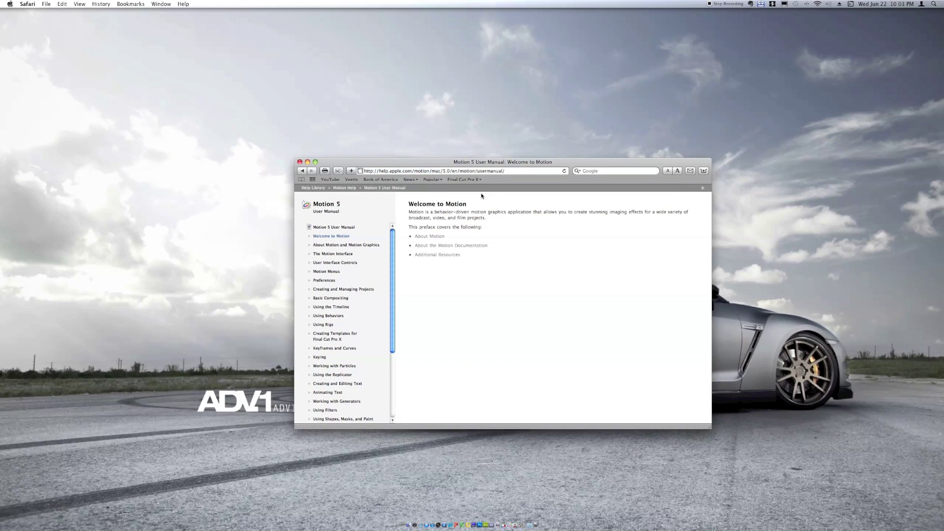
# Load the Compressor 4 User Manual from the Final Cut Pro X bookmarks and look through its table of contents
pyautogui.click(463, 180)
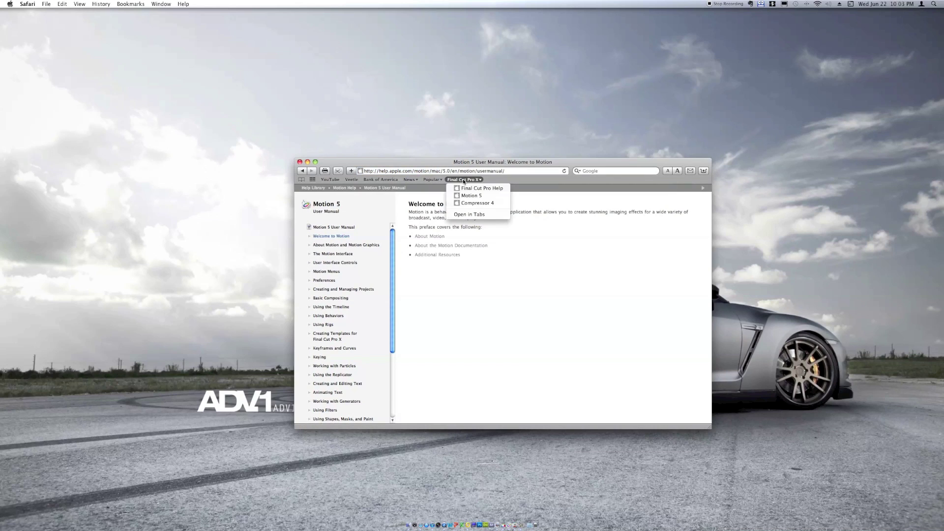
pyautogui.click(469, 204)
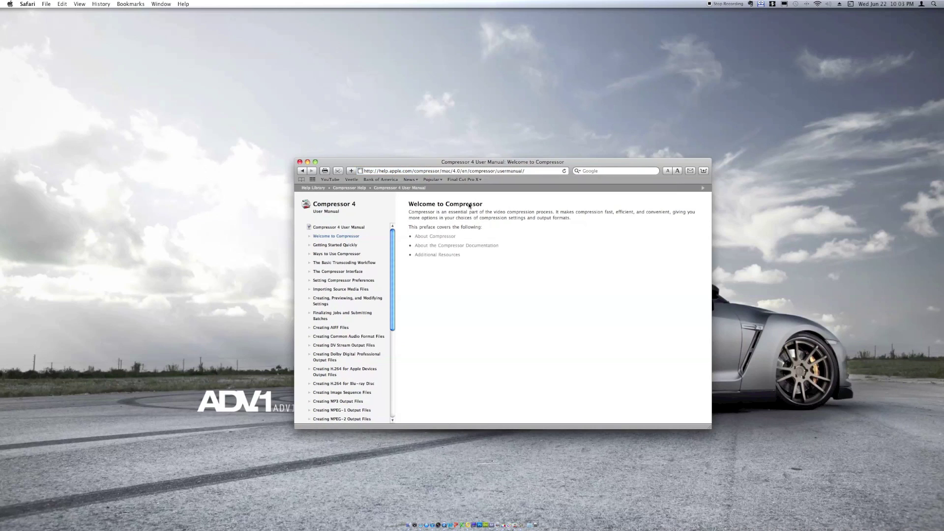
pyautogui.scroll(-10, 392, 275)
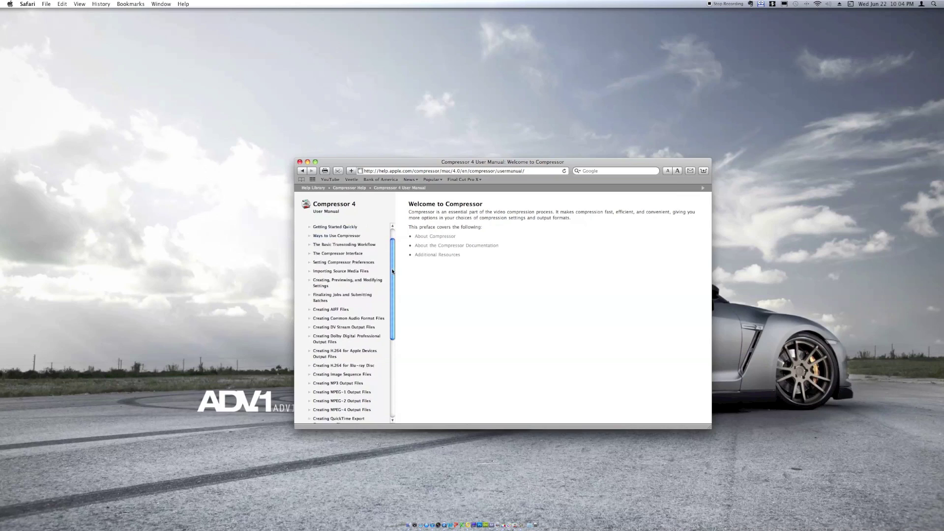
pyautogui.scroll(10, 391, 275)
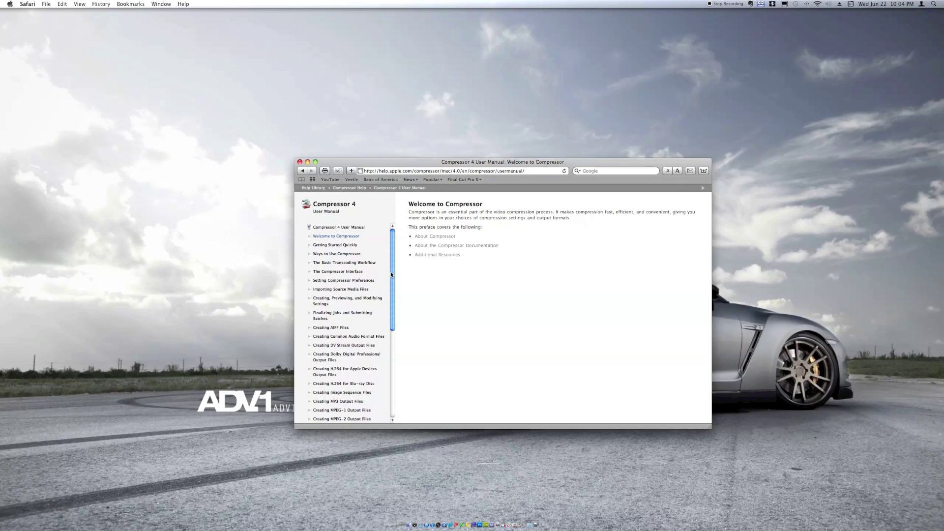
# Return to the Final Cut Pro Help page and show the Final Cut Pro X bookmarks again
pyautogui.click(467, 180)
pyautogui.click(468, 187)
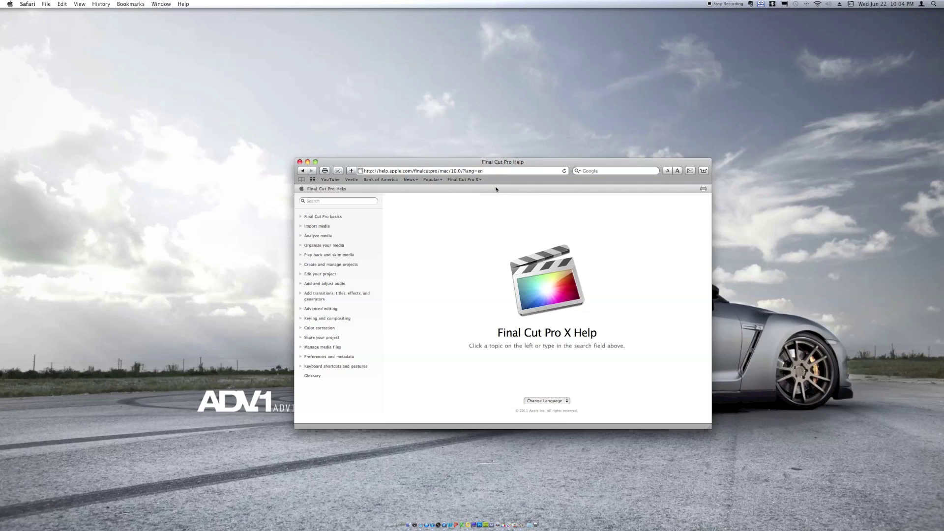
pyautogui.click(480, 182)
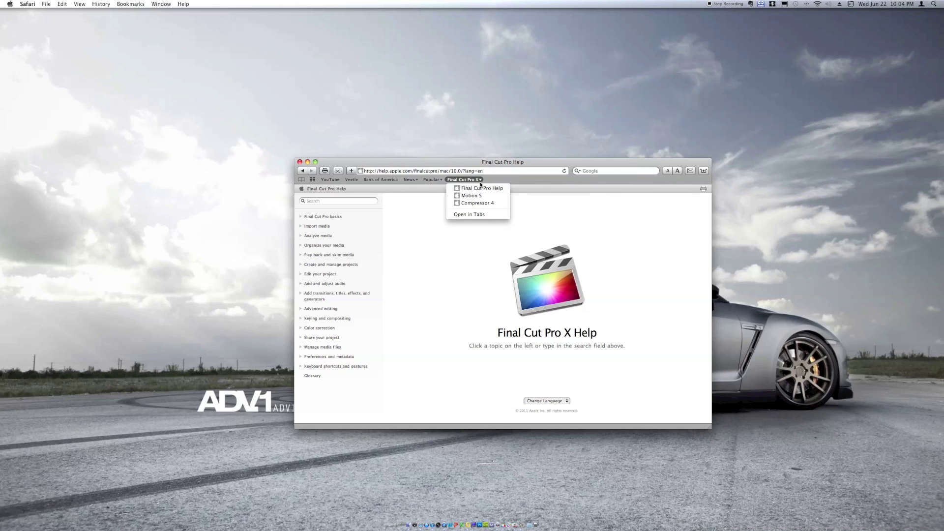